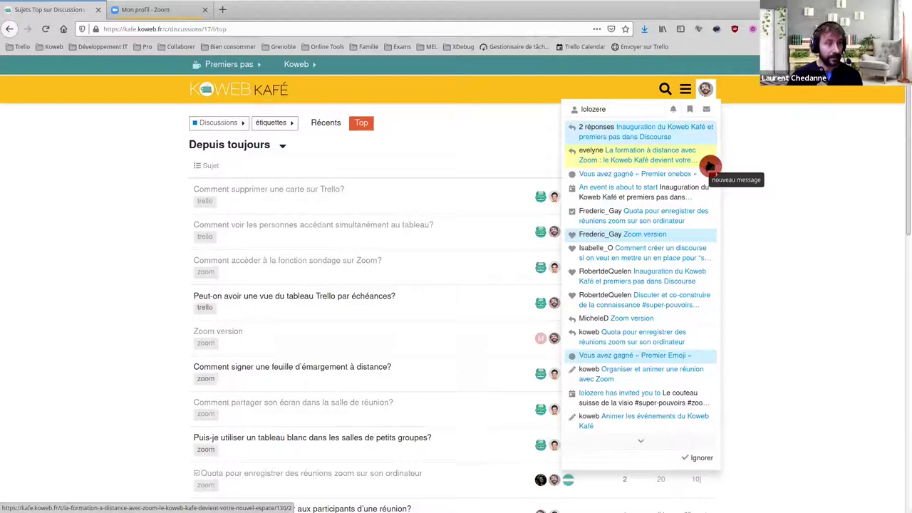
- Review the profile options available in the user account menu
{"action": "left_click", "coordinate": [596, 112]}
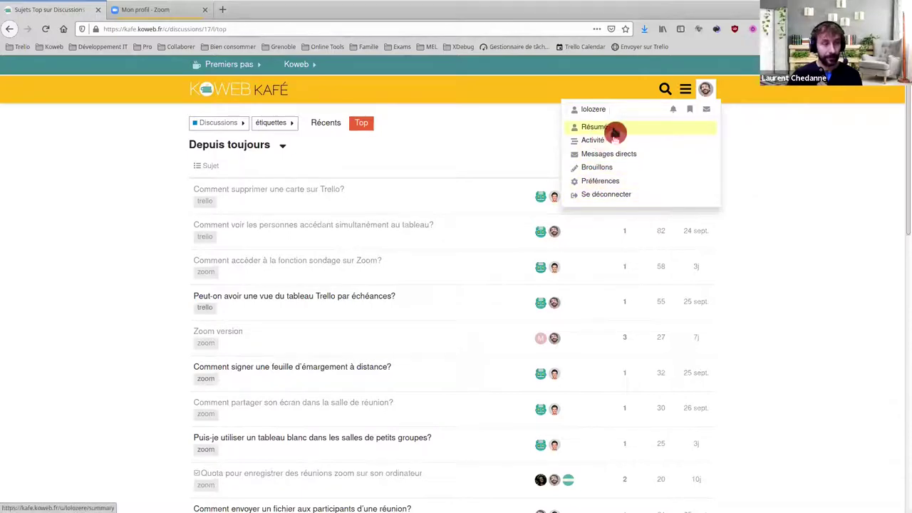
{"action": "left_click", "coordinate": [840, 156]}
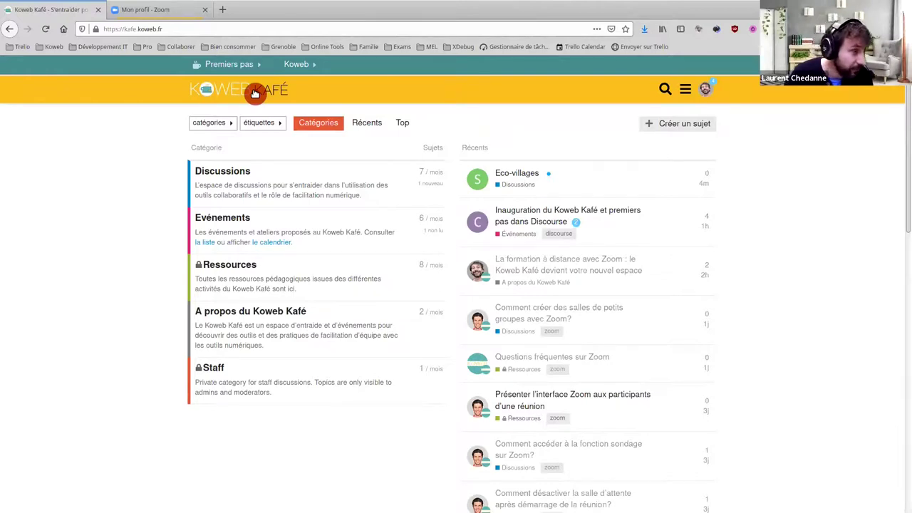
- Open the Discussions category and start a new topic
{"action": "left_click", "coordinate": [236, 175]}
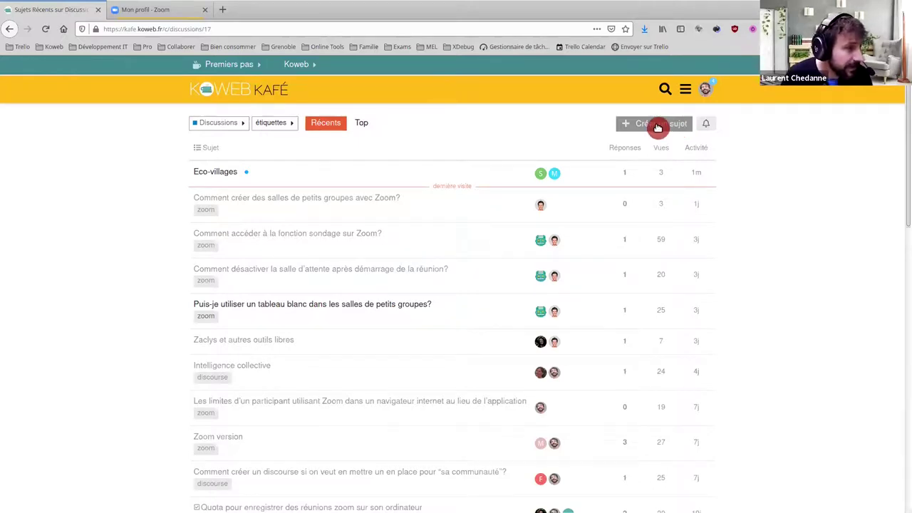
{"action": "left_click", "coordinate": [658, 126]}
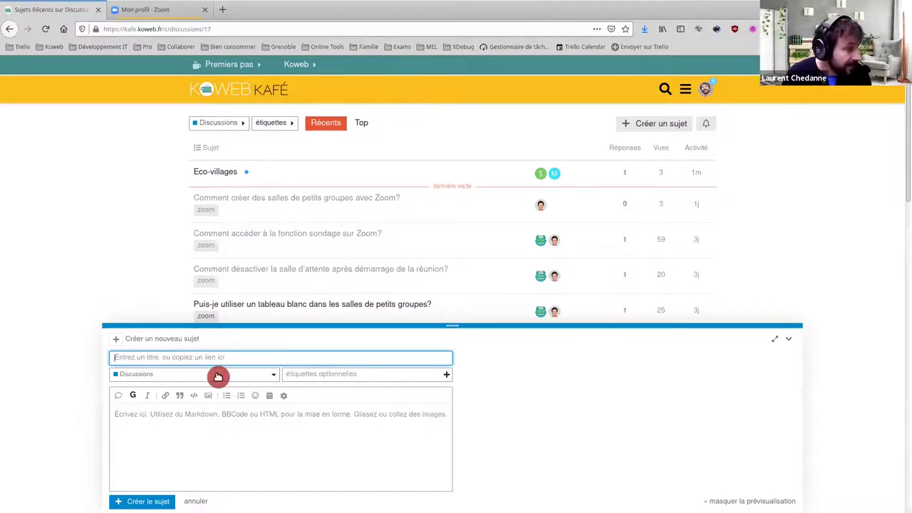
- Find "A propos du Koweb Kafé" among the categories and assign it to the new topic
{"action": "left_click", "coordinate": [218, 377]}
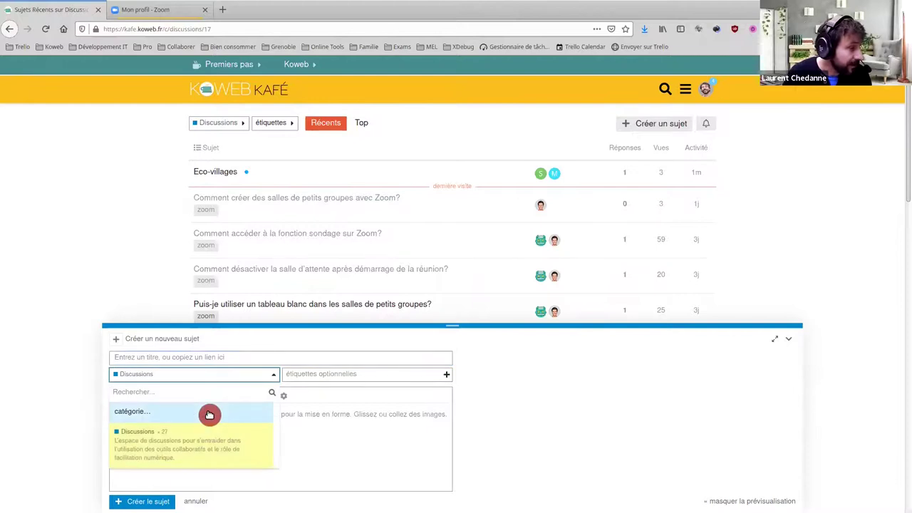
{"action": "scroll", "coordinate": [208, 421], "scroll_direction": "down", "scroll_amount": 1}
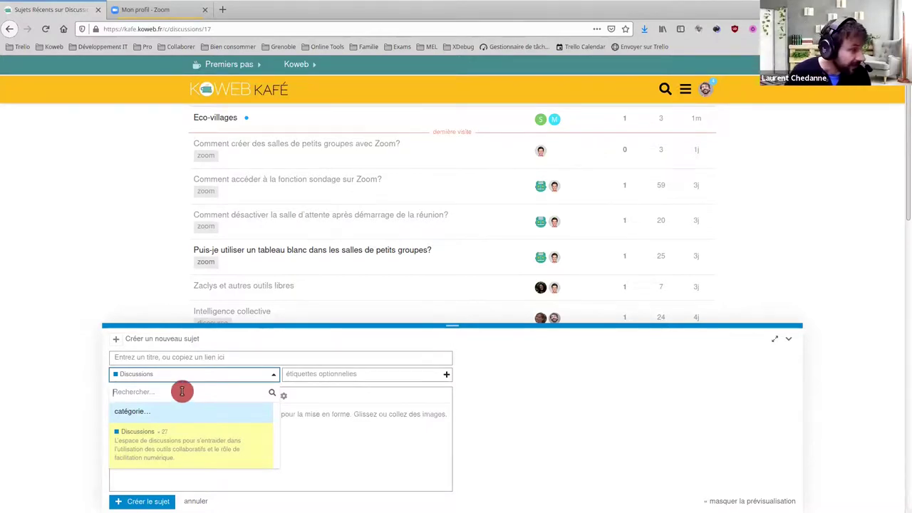
{"action": "type", "text": "Apro"}
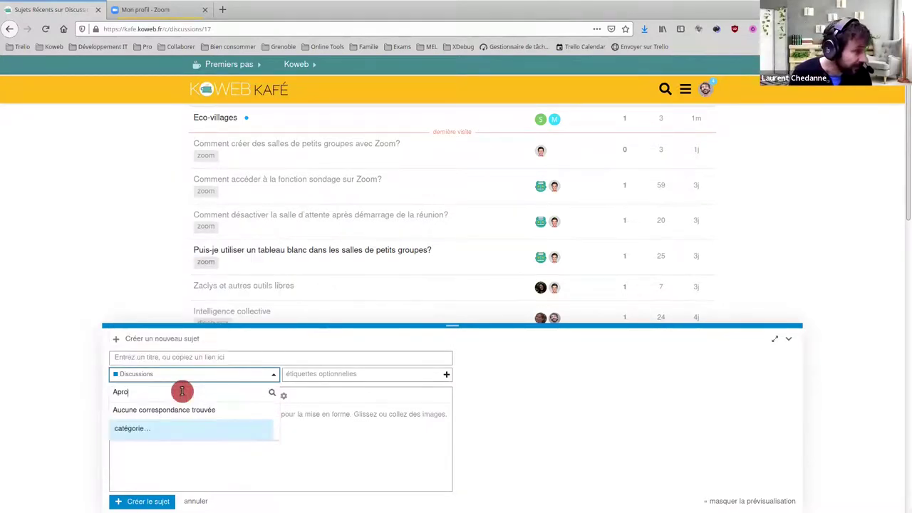
{"action": "key", "text": "BackSpace"}
{"action": "key", "text": "BackSpace"}
{"action": "key", "text": "BackSpace"}
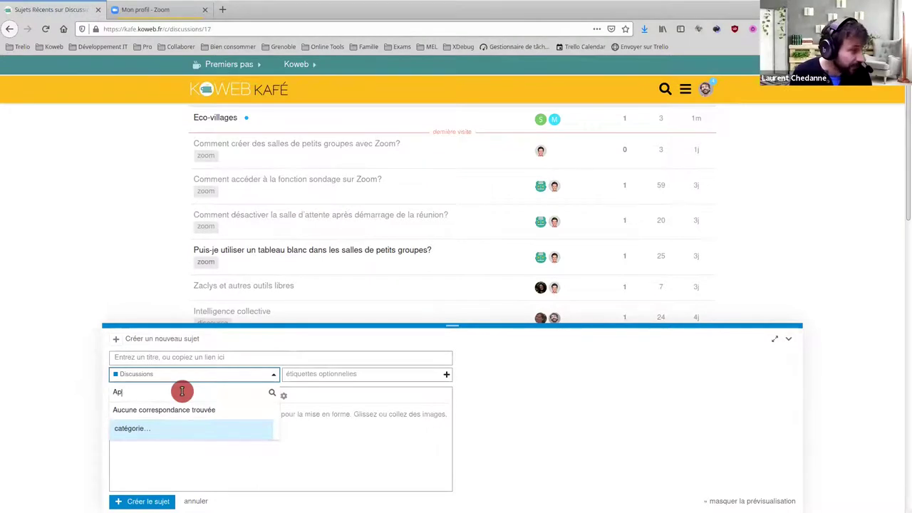
{"action": "type", "text": "propo"}
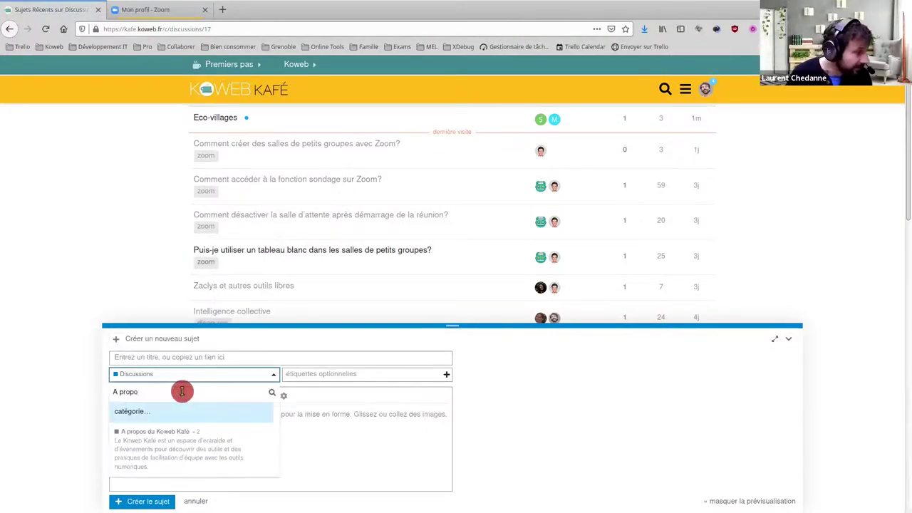
{"action": "left_click", "coordinate": [171, 446]}
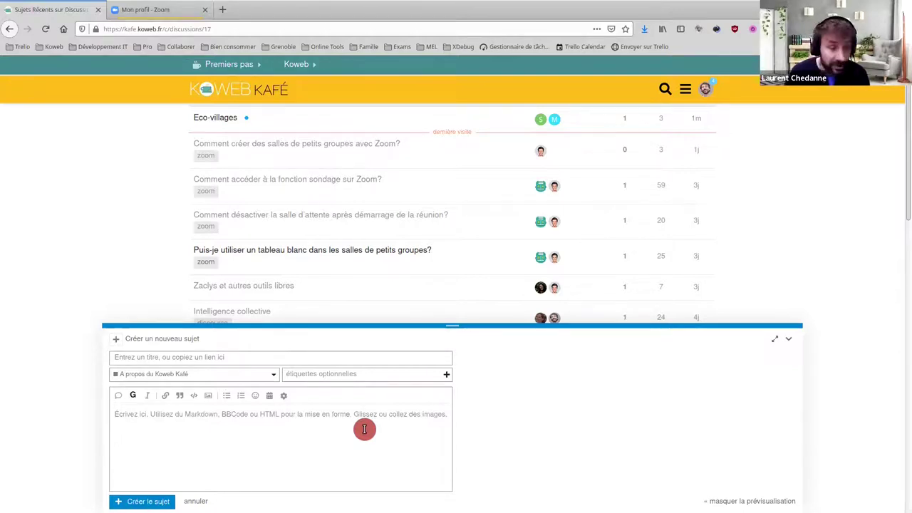
- Tag the new topic with "outil-libre" and "discourse"
{"action": "left_click", "coordinate": [387, 377]}
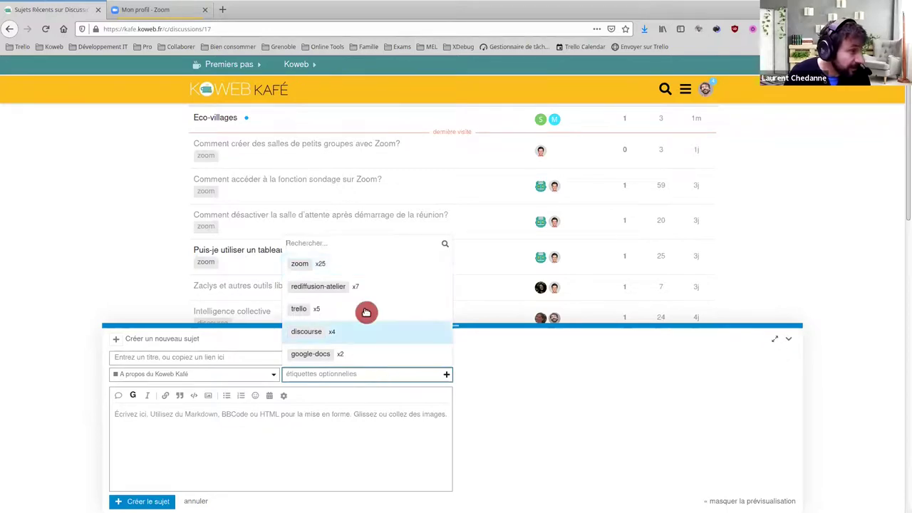
{"action": "left_click", "coordinate": [333, 243]}
{"action": "type", "text": "outil"}
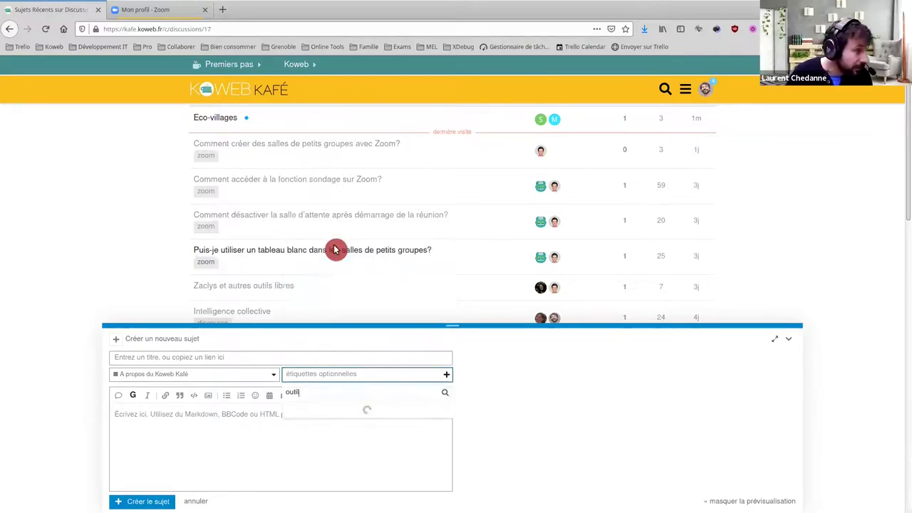
{"action": "left_click", "coordinate": [372, 429]}
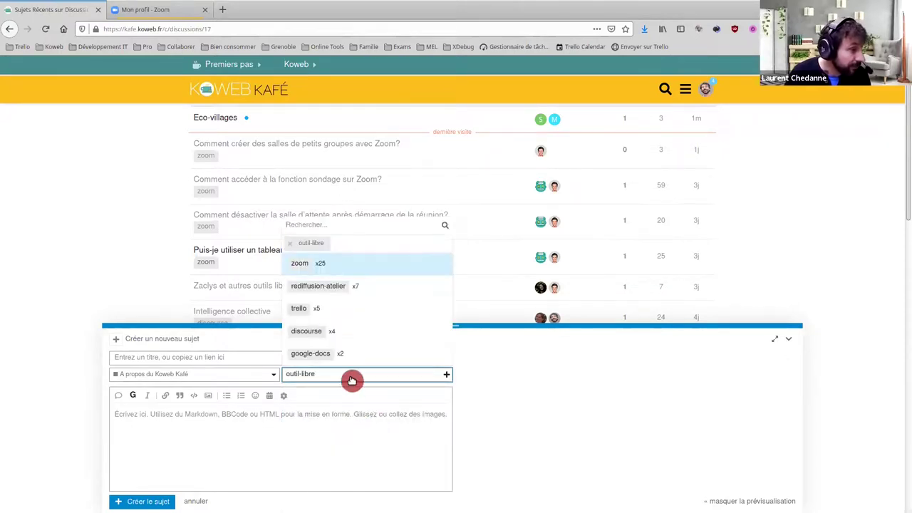
{"action": "left_click", "coordinate": [353, 334]}
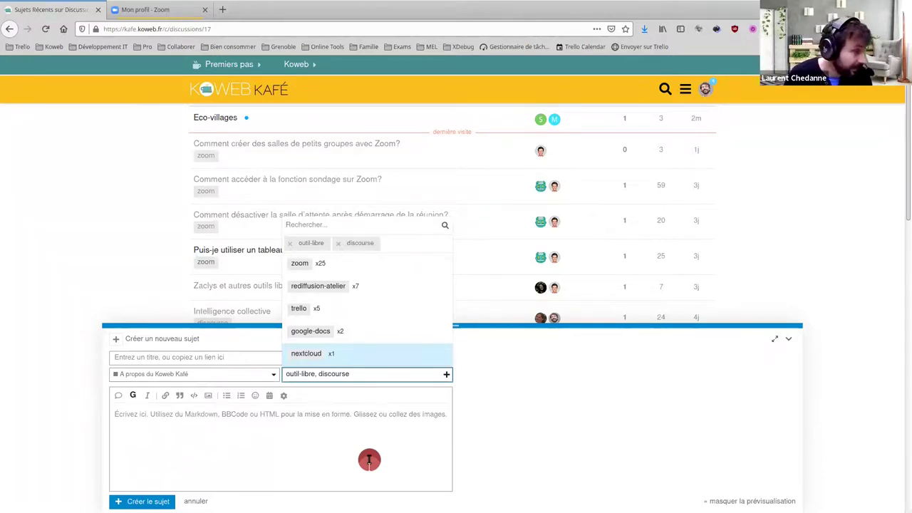
{"action": "left_click", "coordinate": [313, 446]}
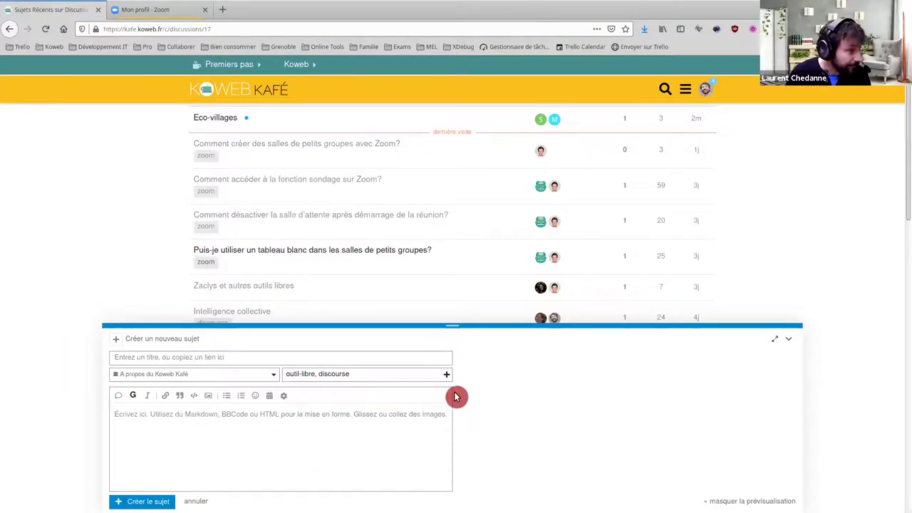
- Enter "dfgdfg" as the topic's body text and try the full-screen editor view
{"action": "left_click", "coordinate": [134, 426]}
{"action": "type", "text": "dfgdfg"}
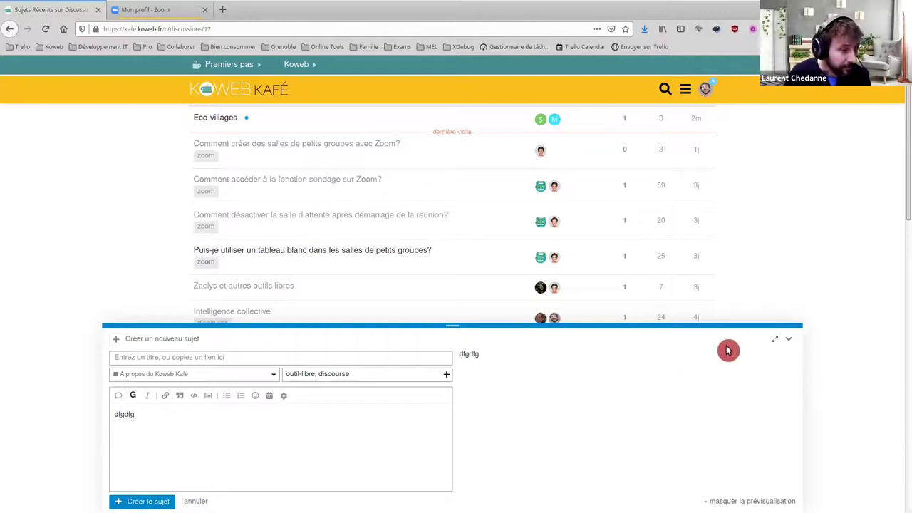
{"action": "left_click", "coordinate": [777, 342]}
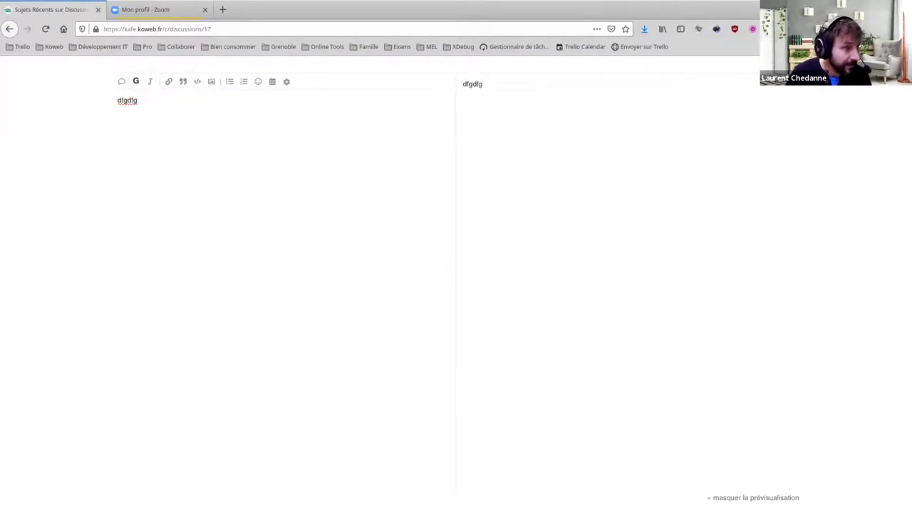
{"action": "key", "text": "Escape"}
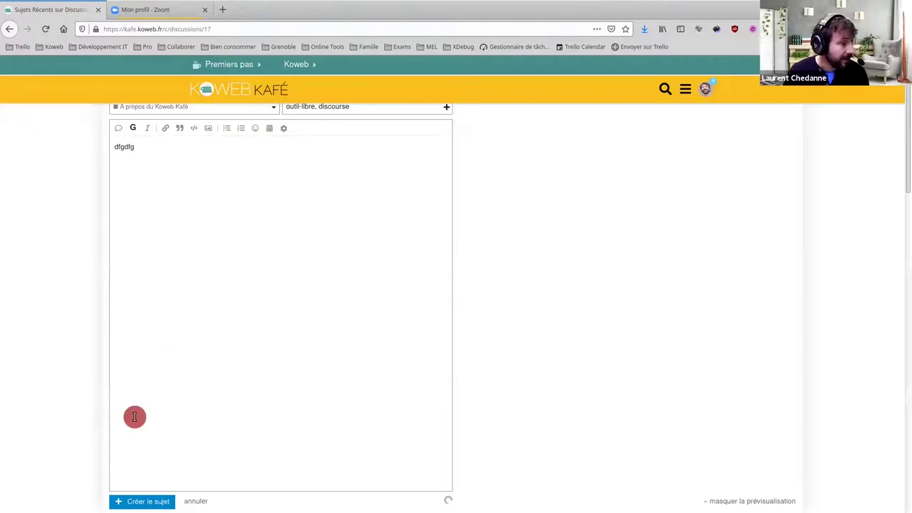
- Select the sample body text and close the new-topic editor without publishing
{"action": "left_click_drag", "start_coordinate": [156, 414], "coordinate": [101, 417]}
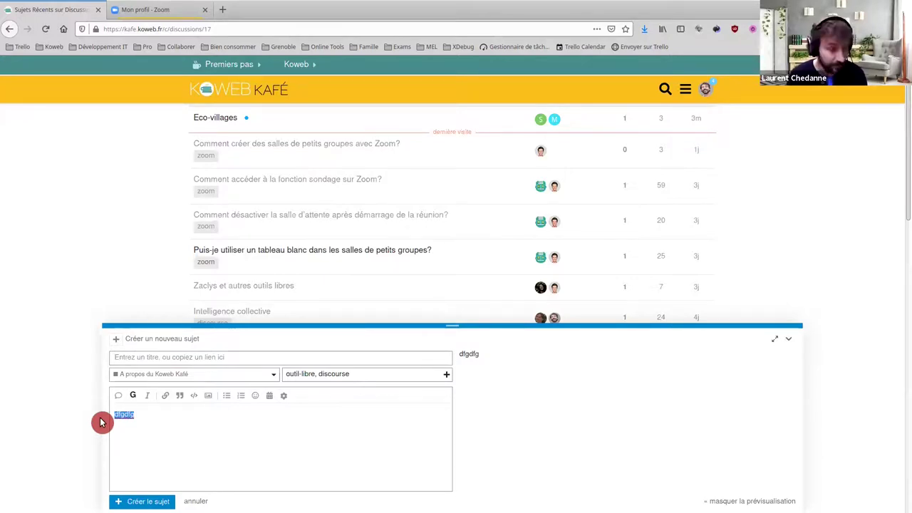
{"action": "key", "text": "Escape"}
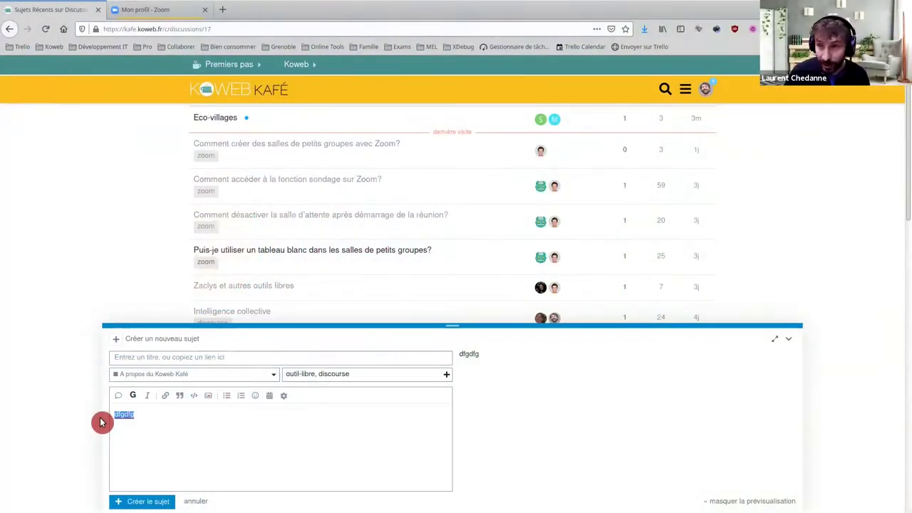
{"action": "left_click", "coordinate": [788, 339]}
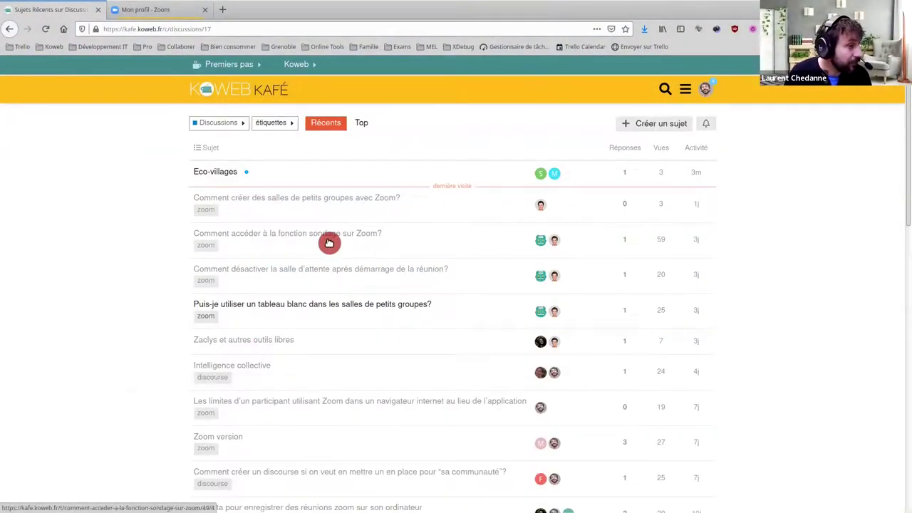
- Open the Eco-villages topic and read through its messages and reply options
{"action": "left_click", "coordinate": [218, 172]}
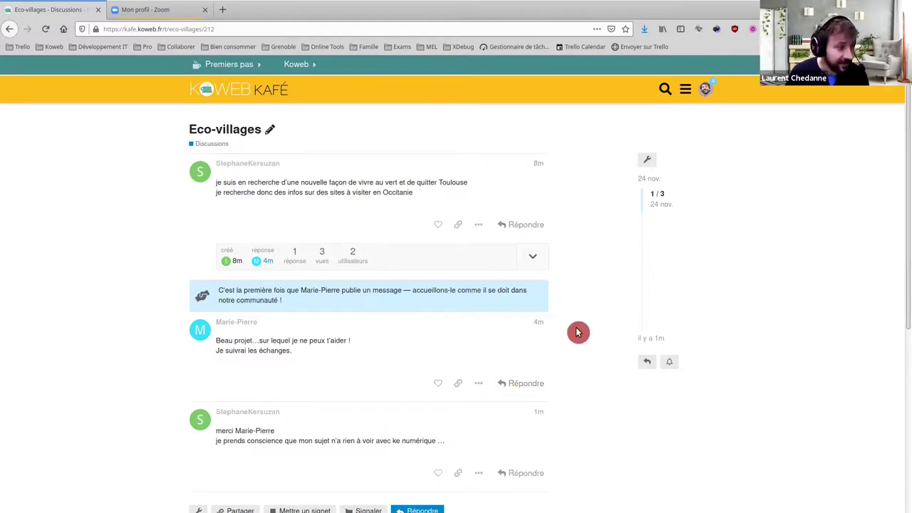
{"action": "scroll", "coordinate": [577, 332], "scroll_direction": "down", "scroll_amount": 1}
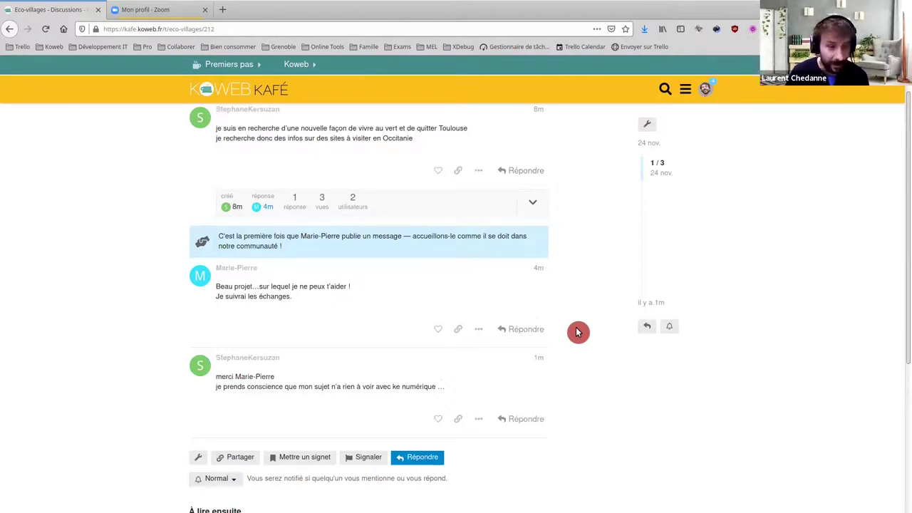
{"action": "scroll", "coordinate": [350, 365], "scroll_direction": "down", "scroll_amount": 1}
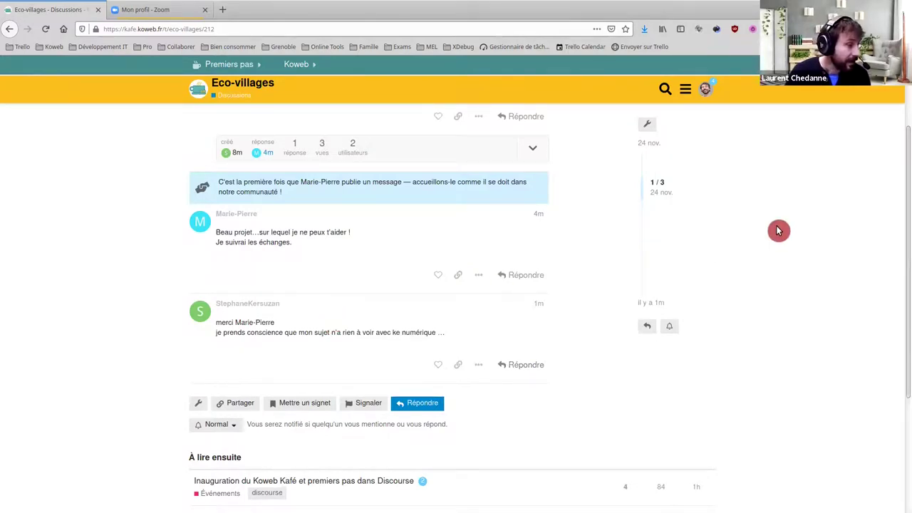
{"action": "scroll", "coordinate": [778, 225], "scroll_direction": "up", "scroll_amount": 1}
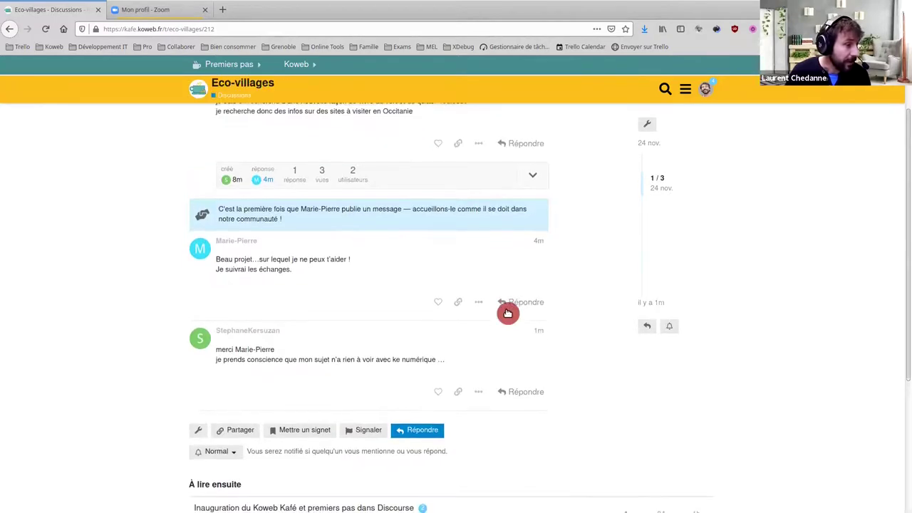
{"action": "left_click", "coordinate": [522, 302]}
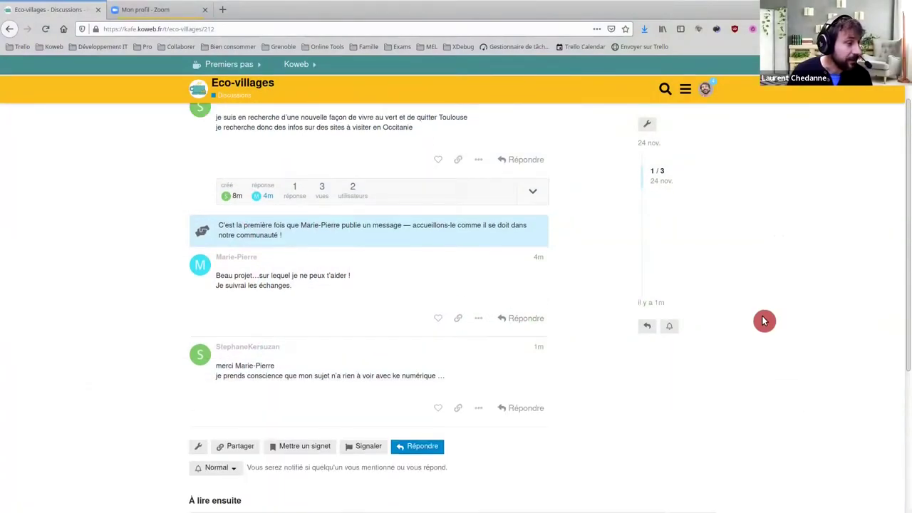
{"action": "scroll", "coordinate": [743, 326], "scroll_direction": "up", "scroll_amount": 2}
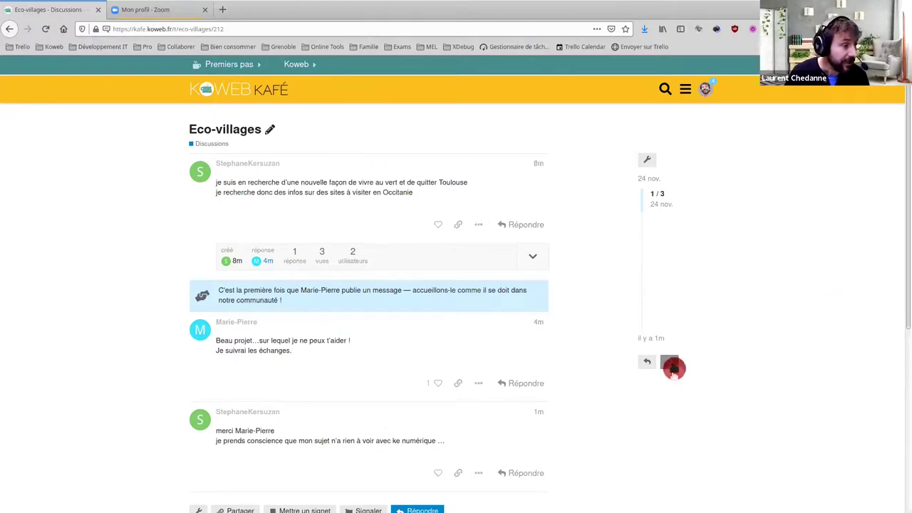
- Set the Eco-villages topic's notification level to Suivre
{"action": "left_click", "coordinate": [674, 367]}
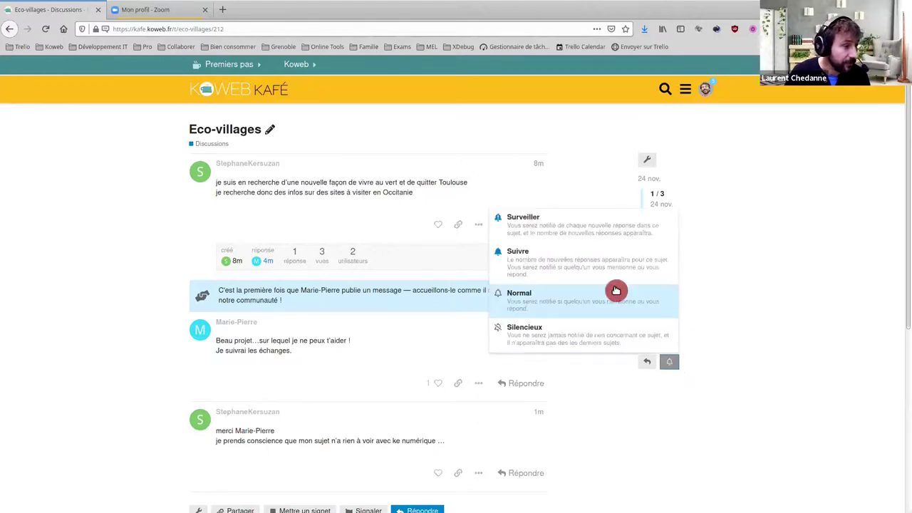
{"action": "left_click", "coordinate": [607, 264]}
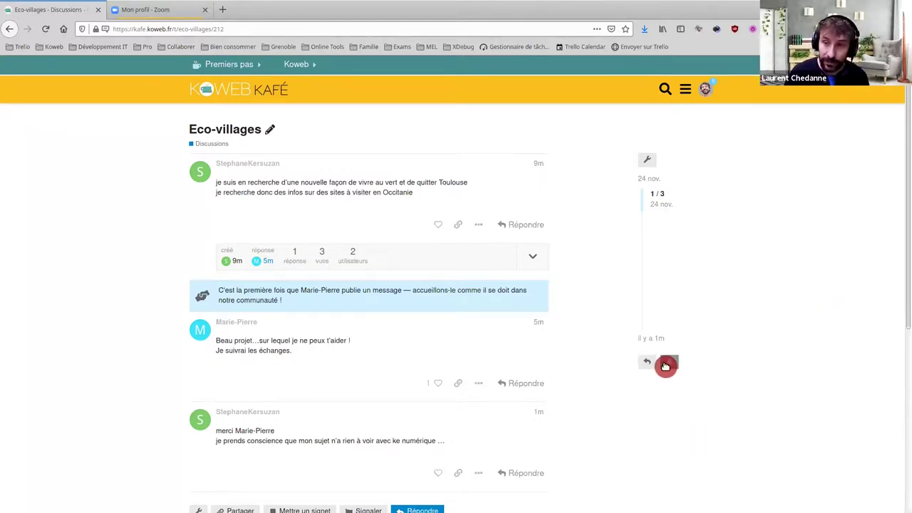
- Review the category notification levels for Discussions, and do the same for Evénements
{"action": "left_click", "coordinate": [223, 147]}
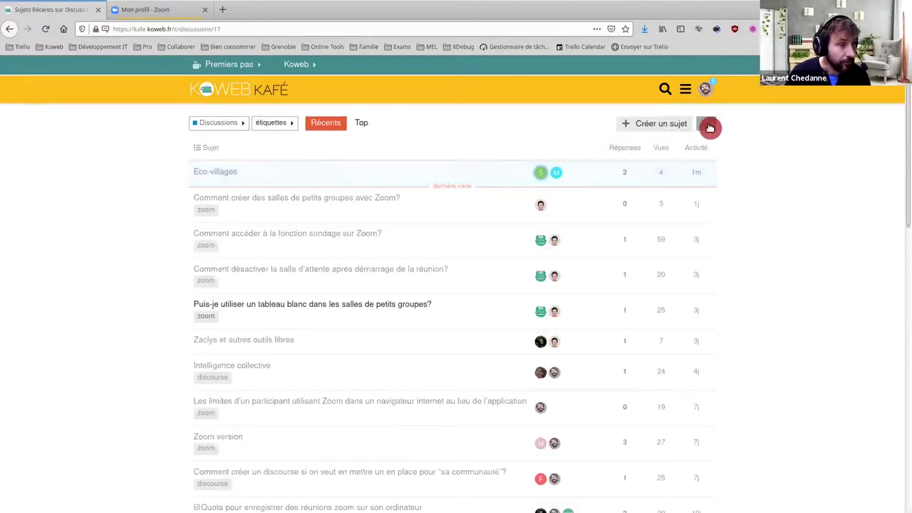
{"action": "left_click", "coordinate": [710, 127]}
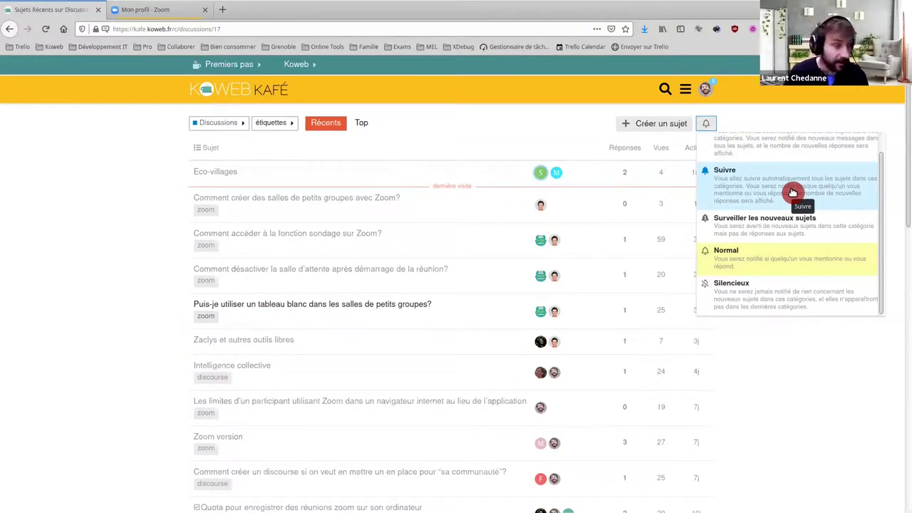
{"action": "left_click", "coordinate": [204, 89]}
{"action": "left_click", "coordinate": [236, 221]}
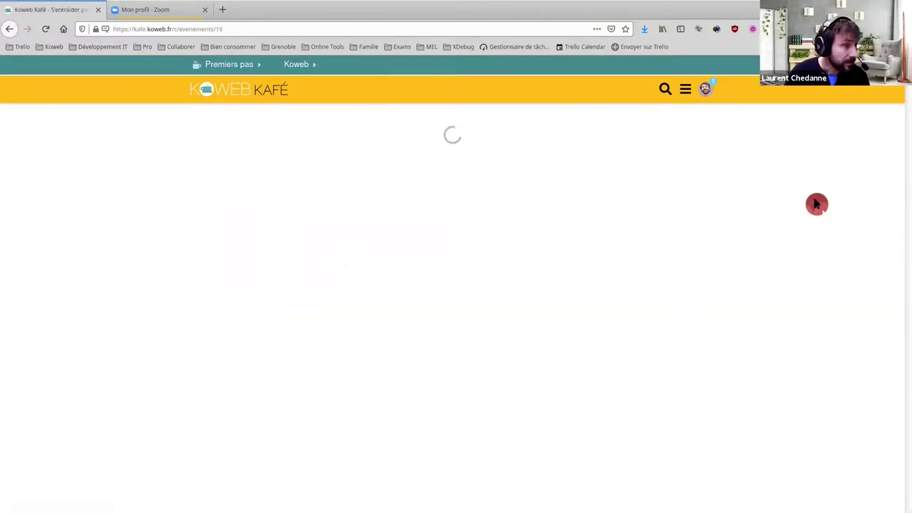
{"action": "left_click", "coordinate": [705, 124]}
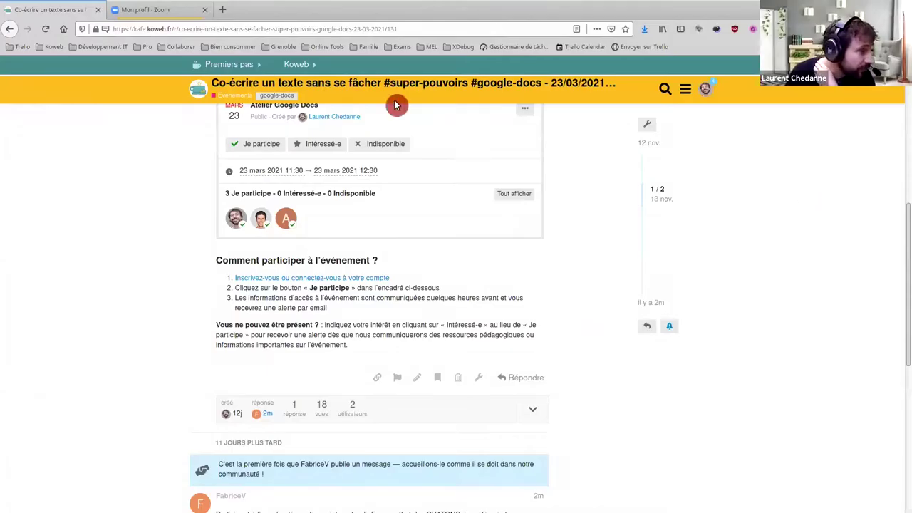
- Review the reminder options for bookmarking the first post of the Google Docs workshop topic, and cancel without saving
{"action": "left_click", "coordinate": [439, 381]}
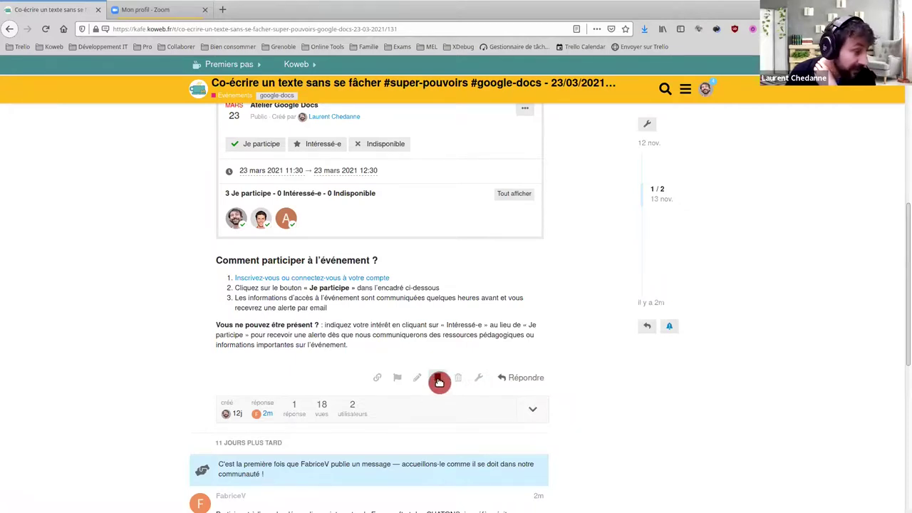
{"action": "left_click", "coordinate": [439, 382]}
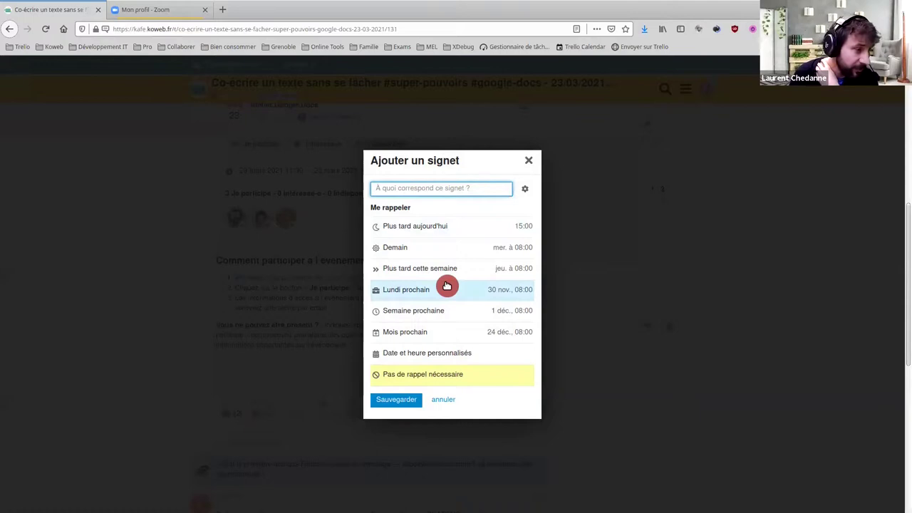
{"action": "left_click", "coordinate": [447, 402]}
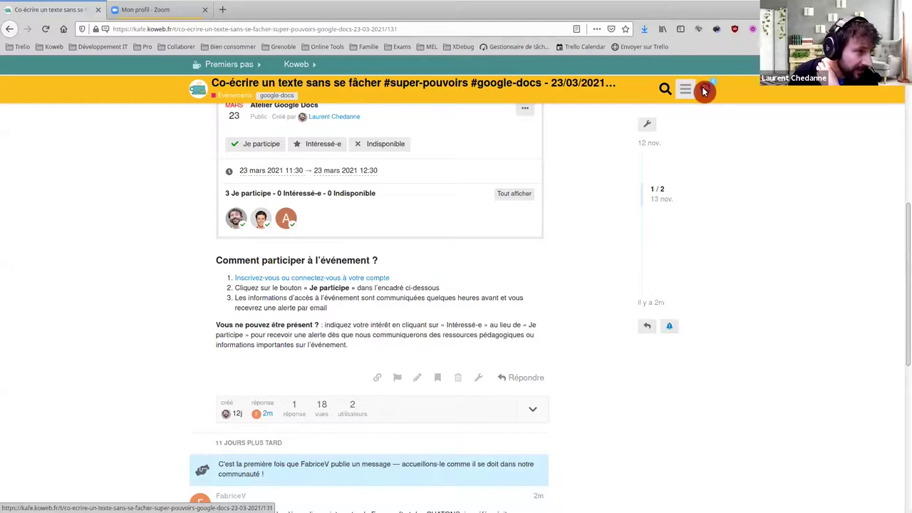
- View the bookmarks section of the user menu and close the menu
{"action": "left_click", "coordinate": [705, 91]}
{"action": "left_click", "coordinate": [691, 111]}
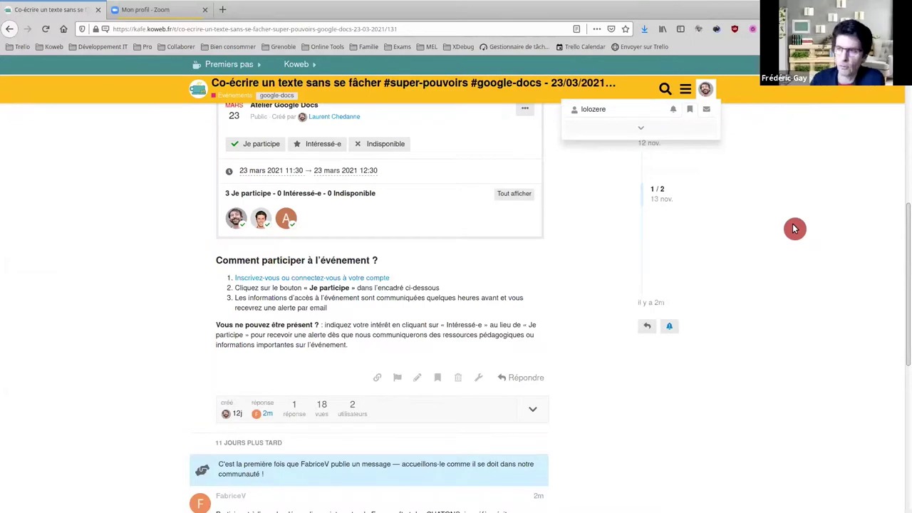
{"action": "left_click", "coordinate": [795, 228]}
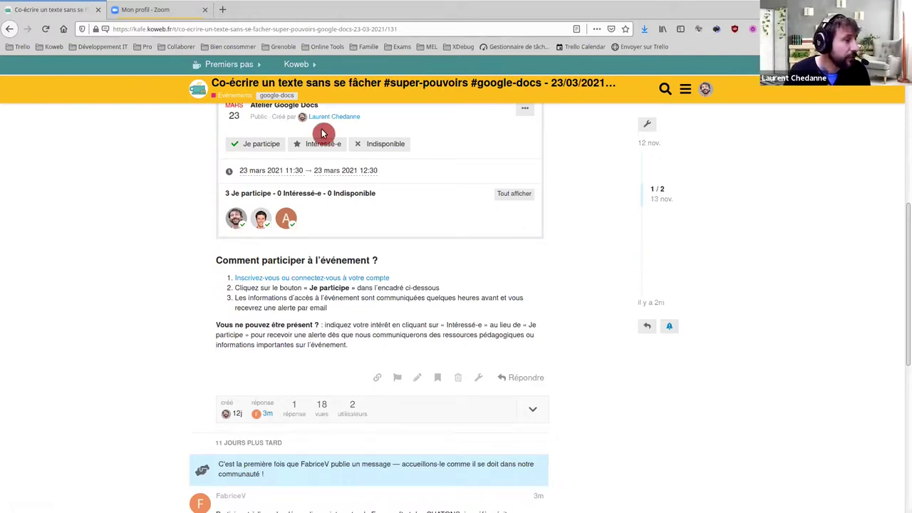
- Return to the Koweb Kafé home page and open the Eco-villages topic at its first message
{"action": "left_click", "coordinate": [251, 88]}
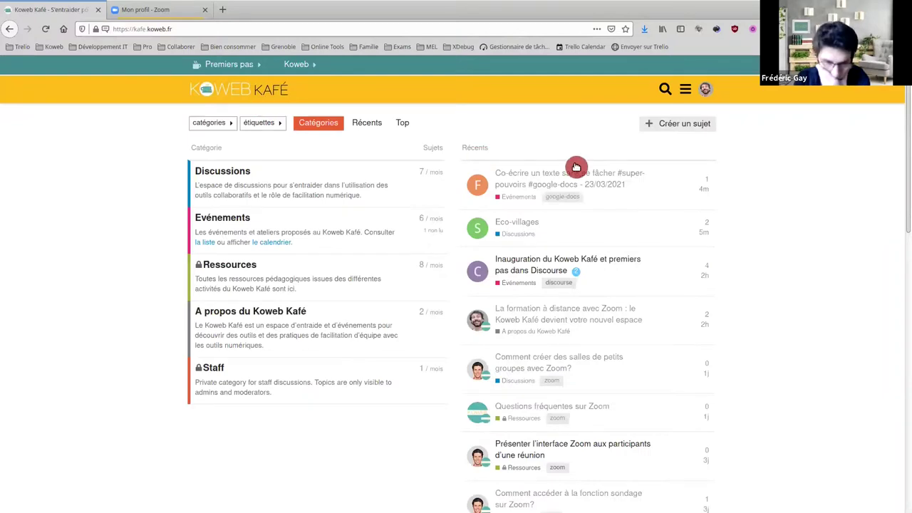
{"action": "left_click", "coordinate": [519, 228]}
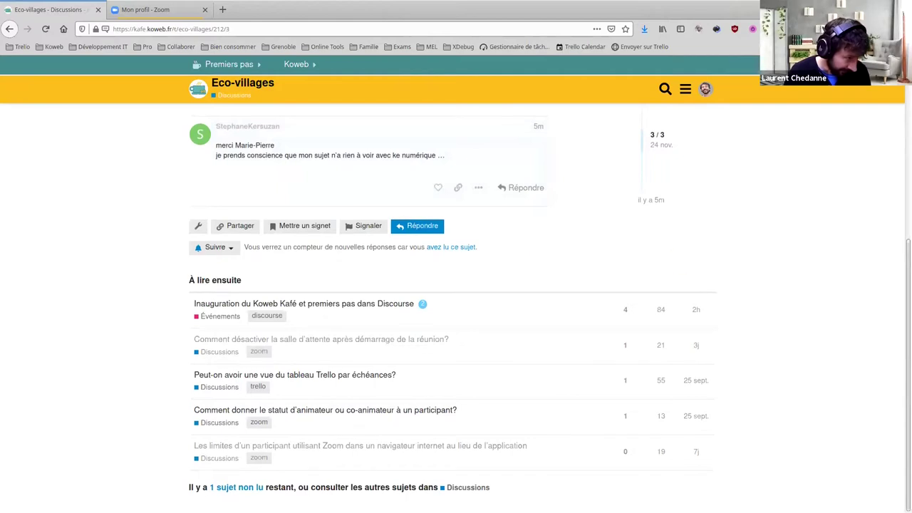
{"action": "scroll", "coordinate": [655, 253], "scroll_direction": "up", "scroll_amount": 3}
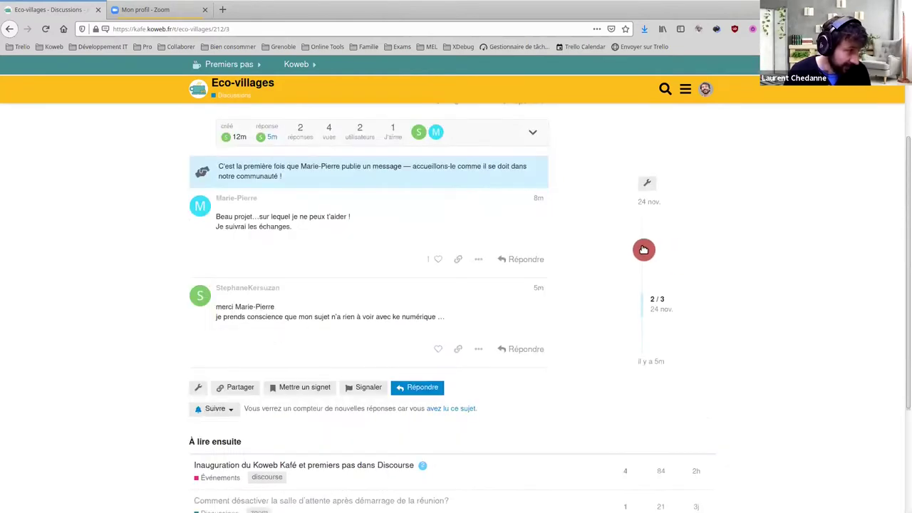
{"action": "scroll", "coordinate": [435, 207], "scroll_direction": "up", "scroll_amount": 2}
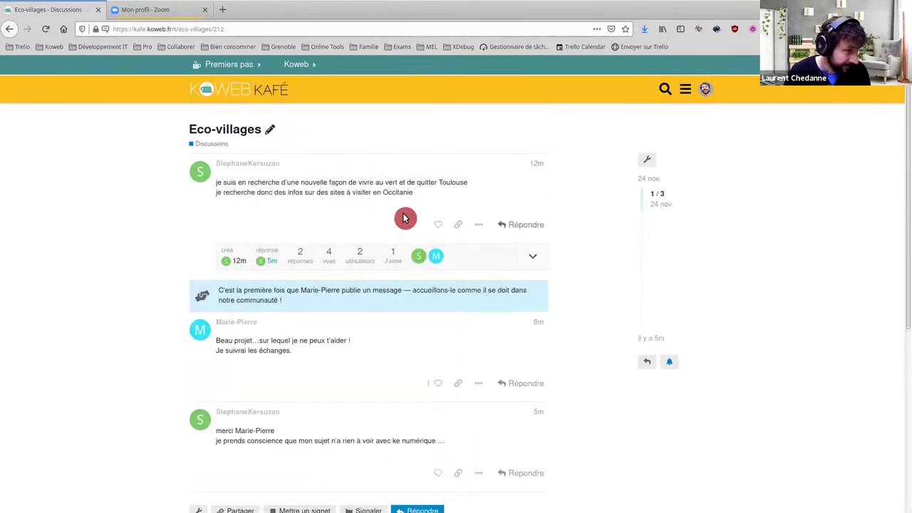
- Open the report form for the first Eco-villages message and choose Autre chose as the reason, ready to enter an explanation
{"action": "left_click", "coordinate": [479, 226]}
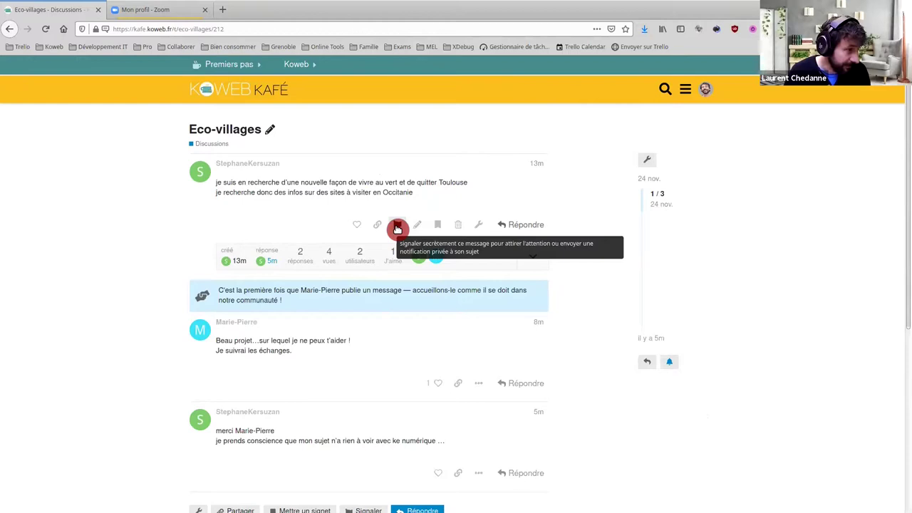
{"action": "left_click", "coordinate": [397, 228]}
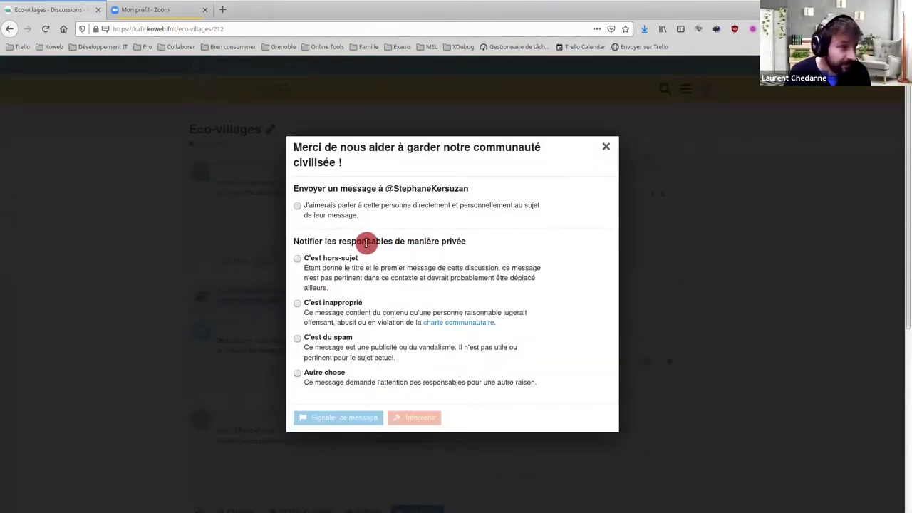
{"action": "left_click", "coordinate": [297, 259]}
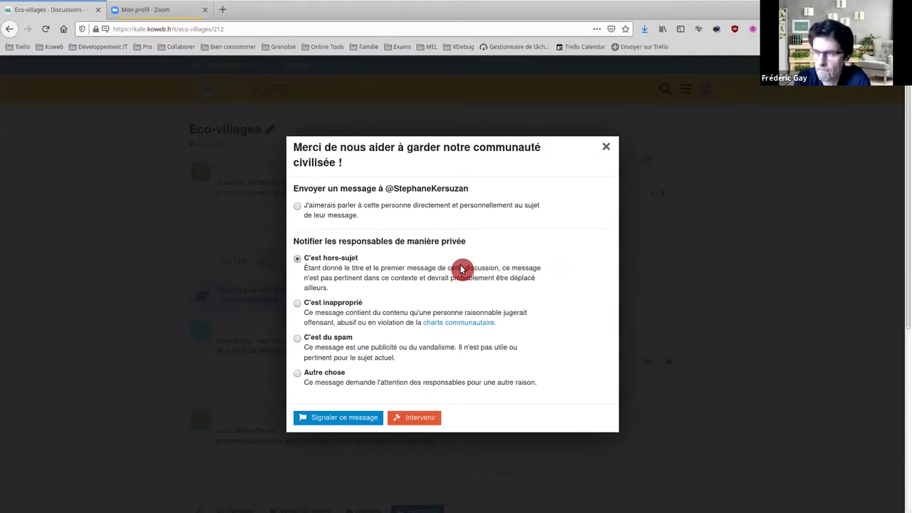
{"action": "left_click", "coordinate": [300, 376]}
{"action": "left_click", "coordinate": [378, 366]}
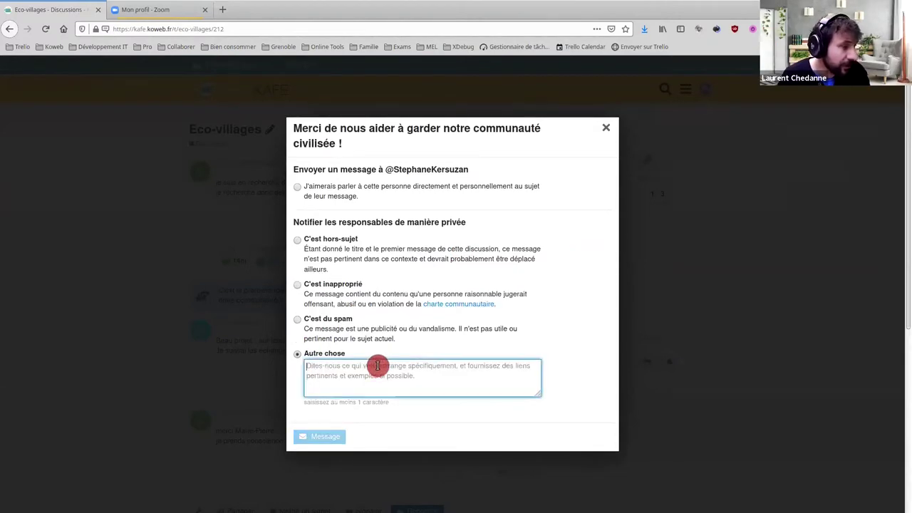